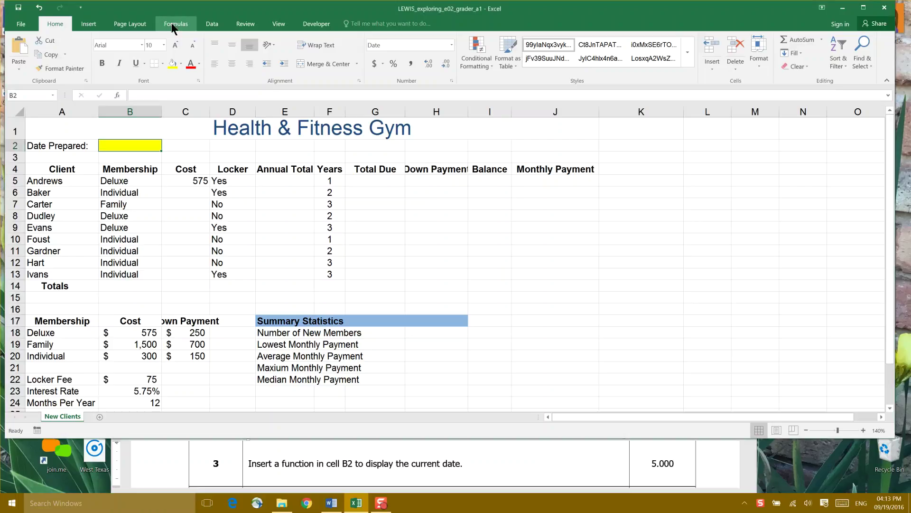
Insert the TODAY function in cell B2 as the date prepared and save the workbook
click(171, 22)
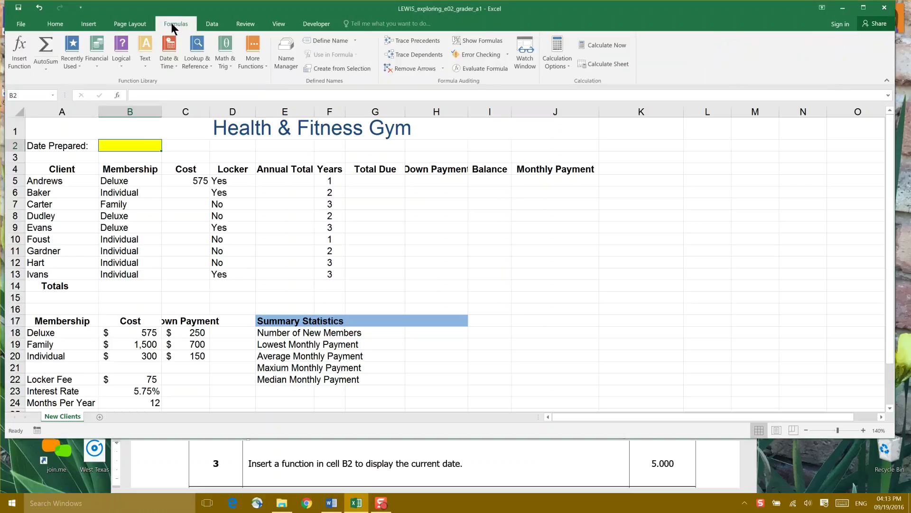
click(176, 64)
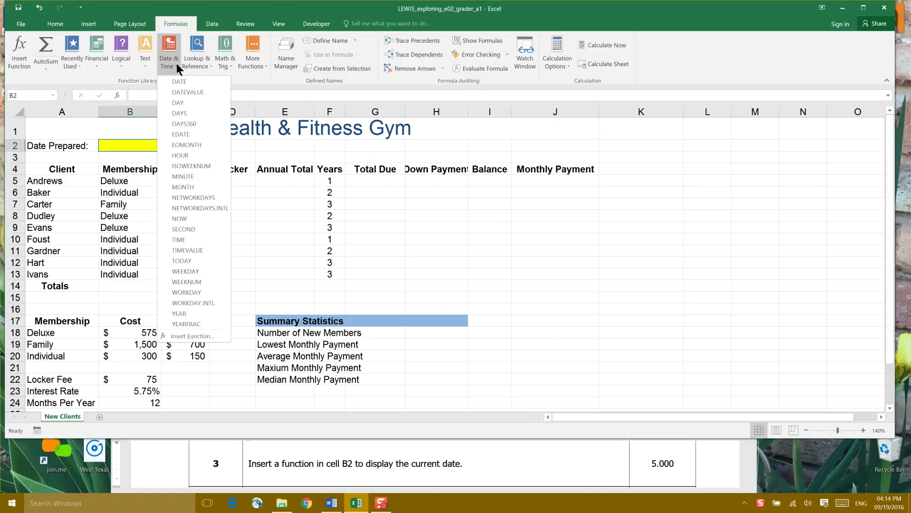
click(209, 260)
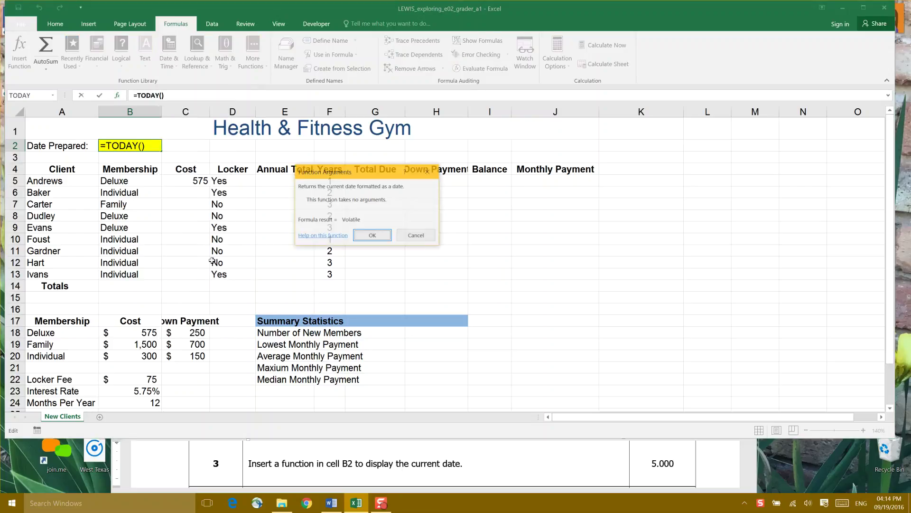
drag(373, 168, 242, 146)
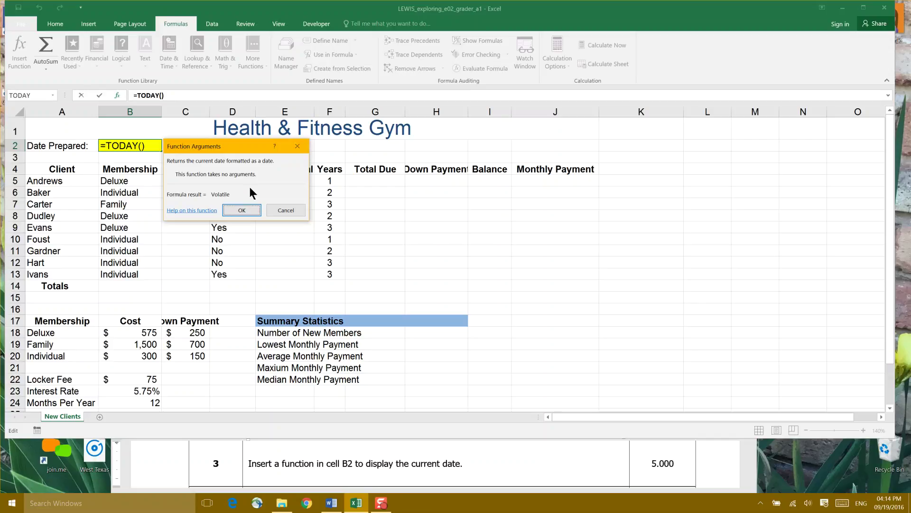
click(242, 210)
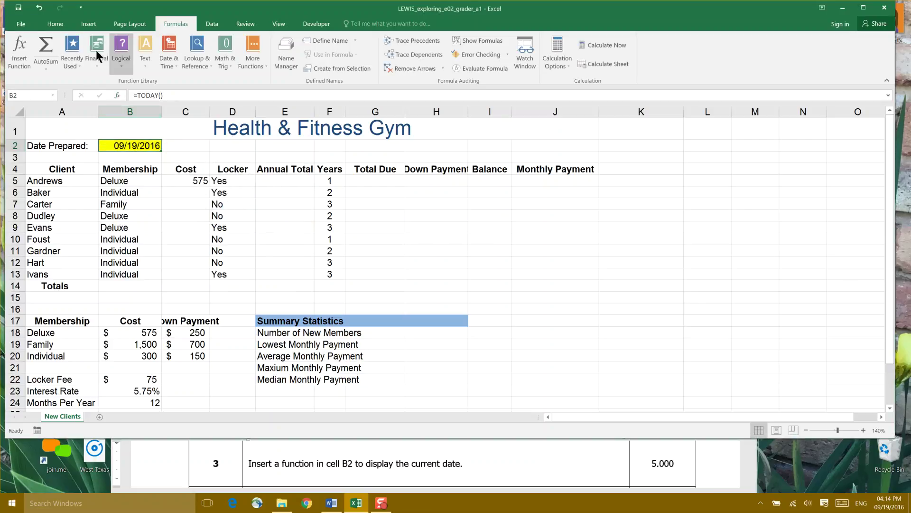
click(18, 8)
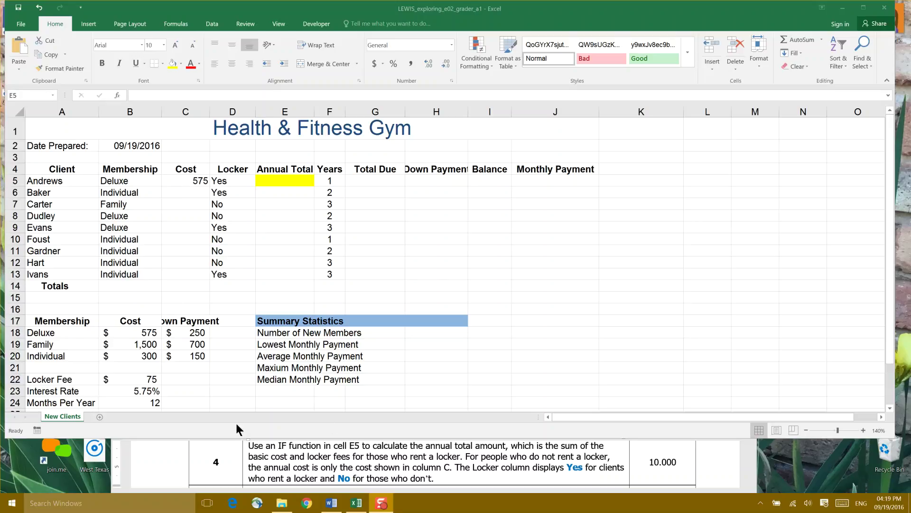
Fill the locker fee cell B22 with light green and save the workbook
click(124, 375)
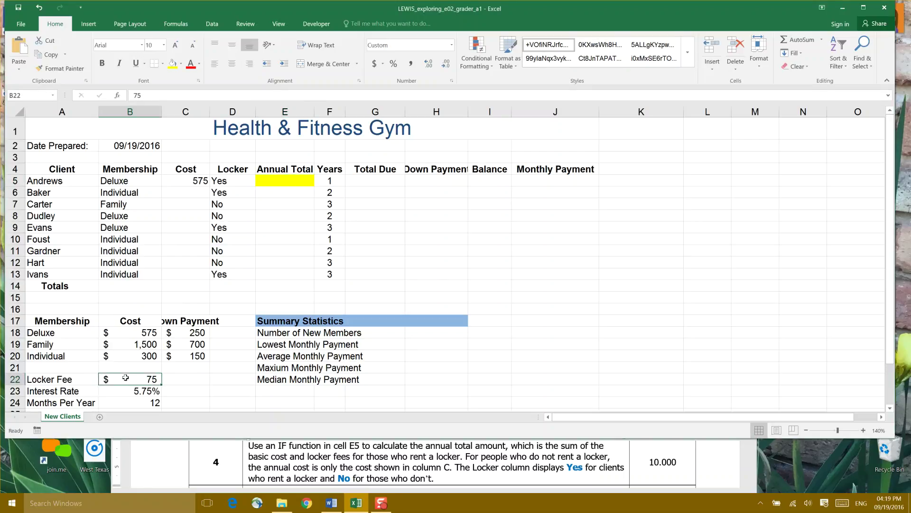
click(180, 63)
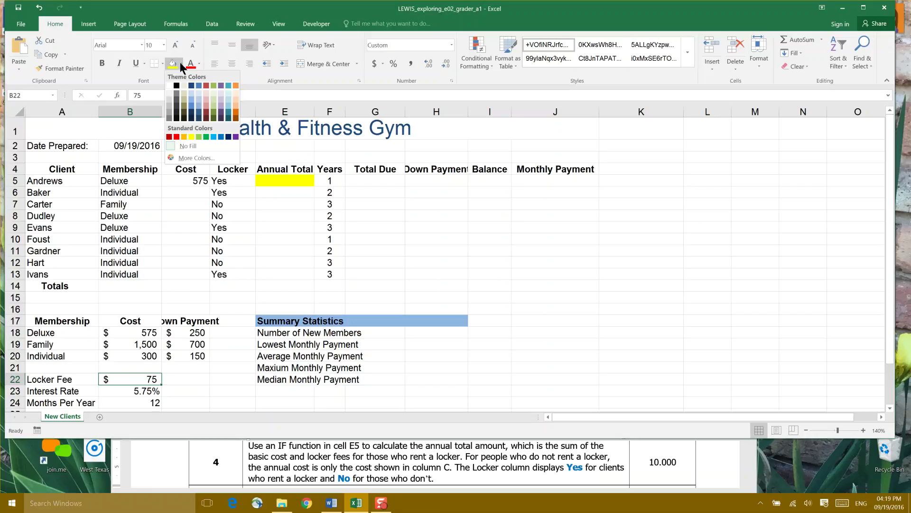
click(198, 137)
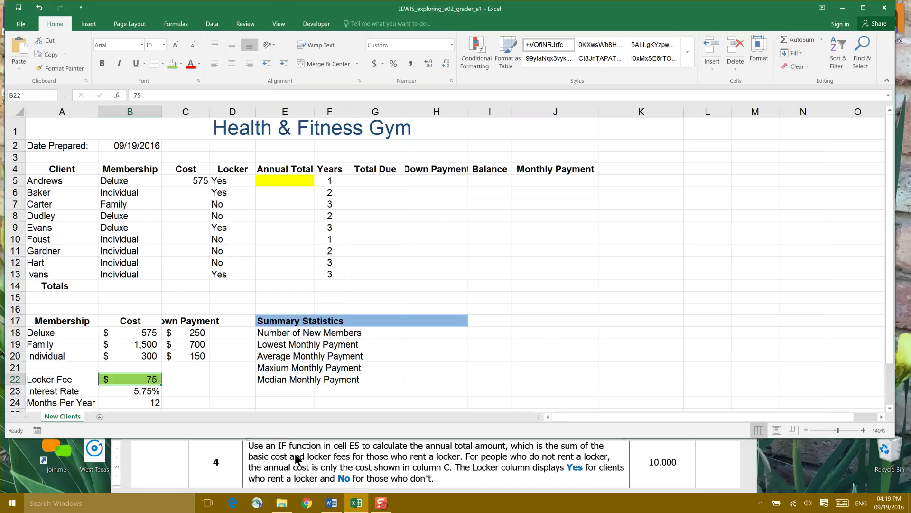
click(19, 8)
Start an IF function in cell E5 with the logical test D5="Yes"
click(298, 179)
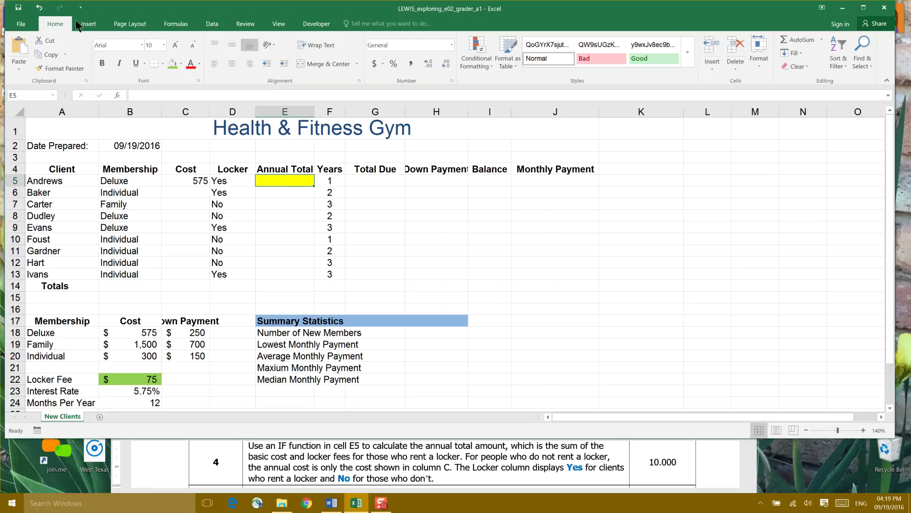
click(179, 25)
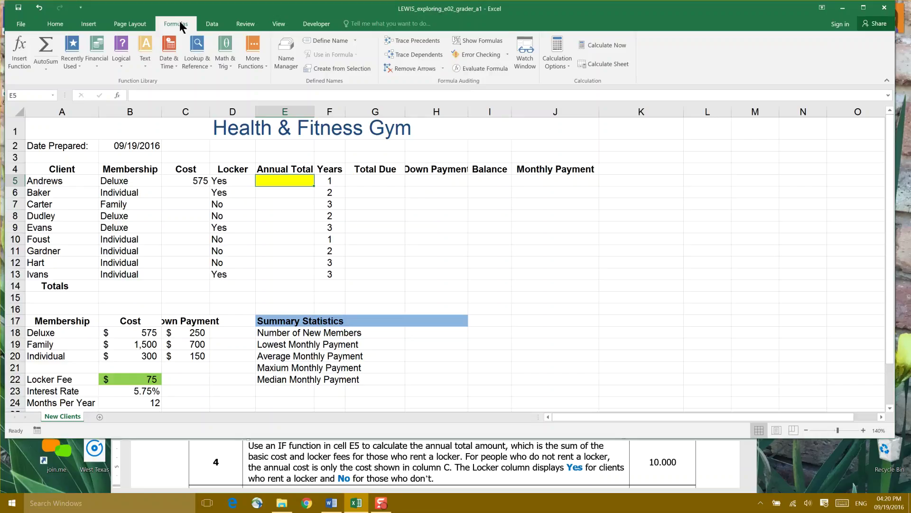
click(120, 62)
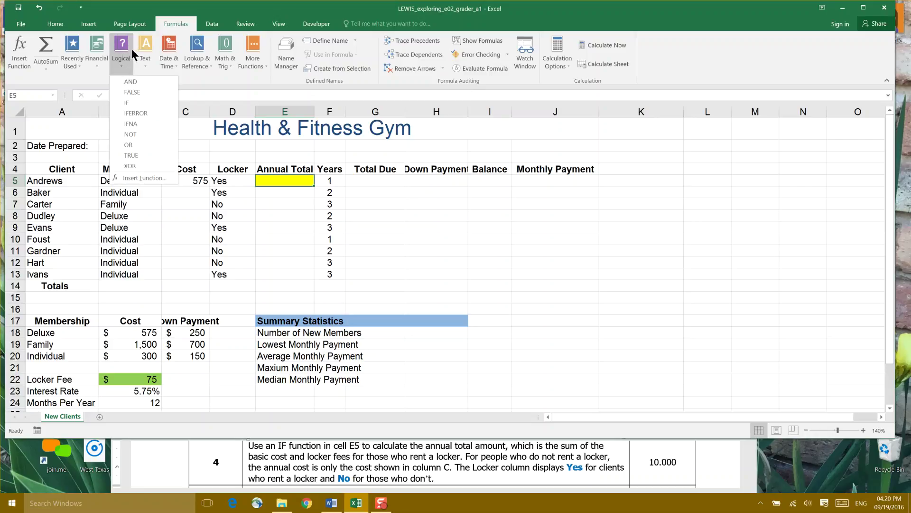
click(142, 103)
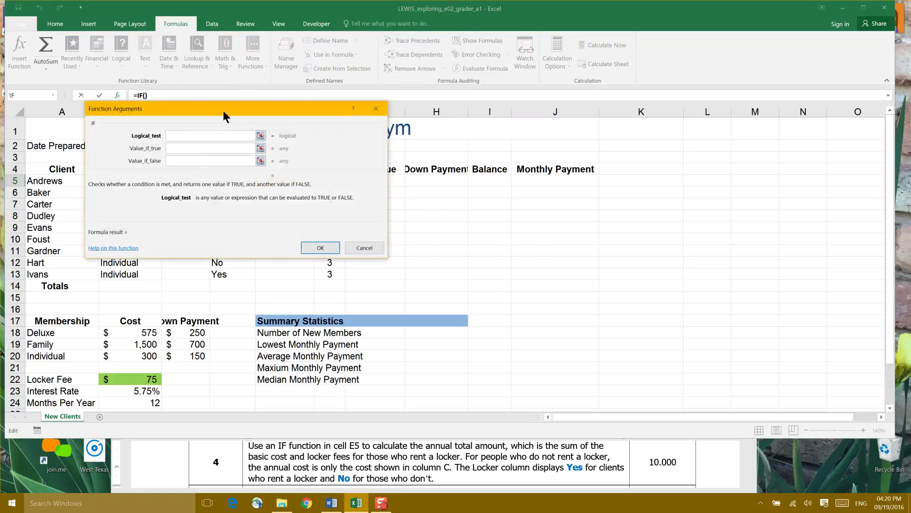
drag(220, 108, 458, 126)
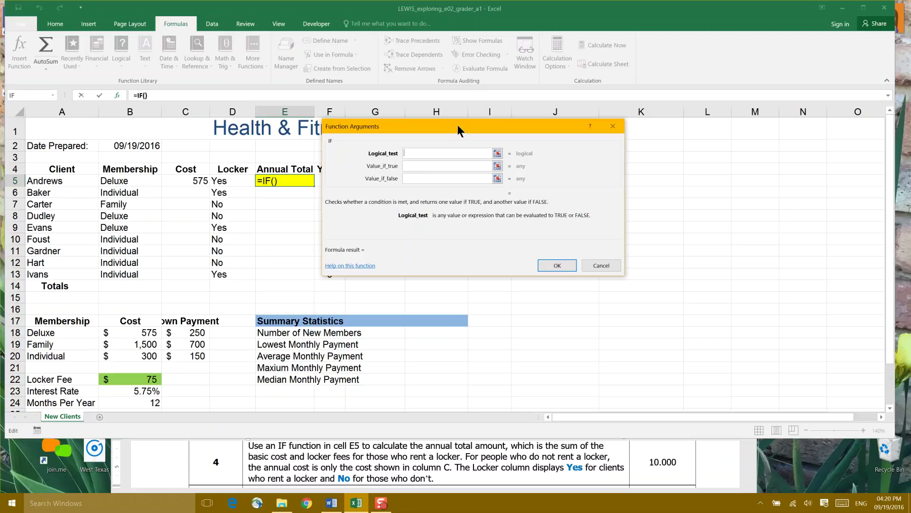
click(234, 183)
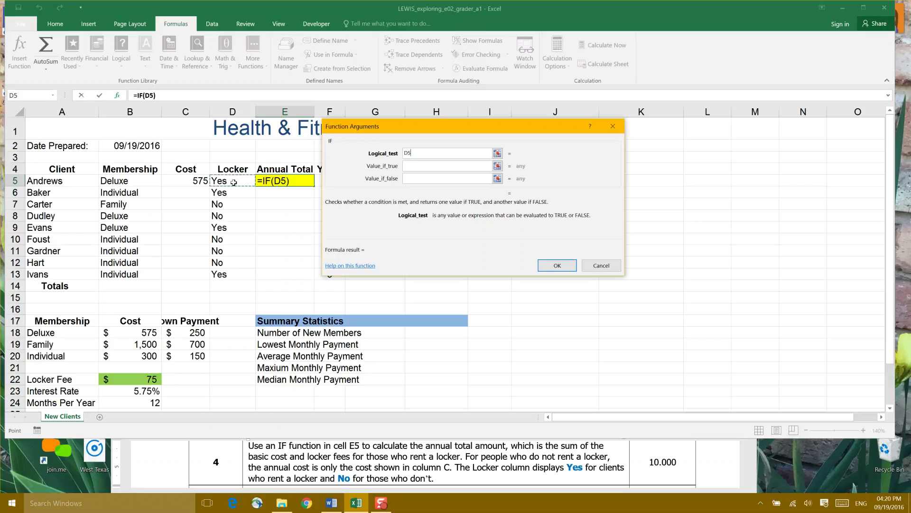
text(="Yes")
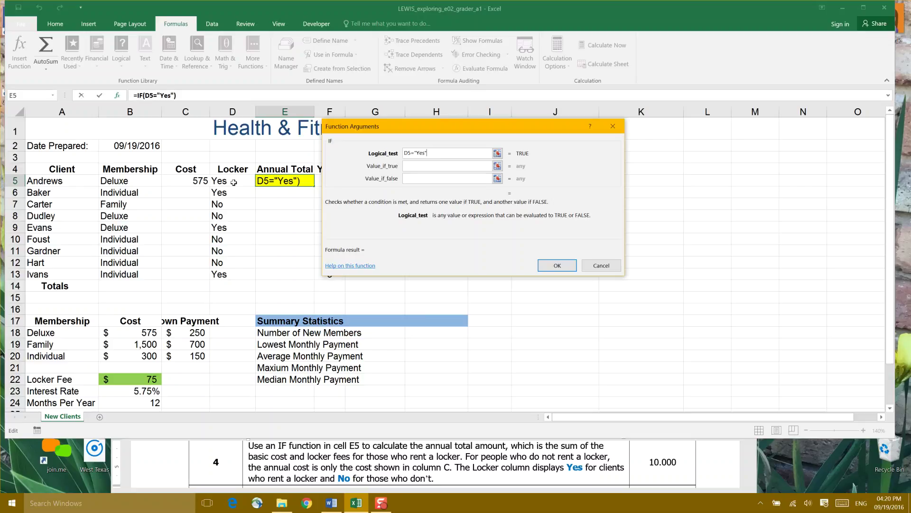
Set the IF function's value if true to SUM(C5+B22) and its value if false to C5
click(418, 163)
text(SUM)
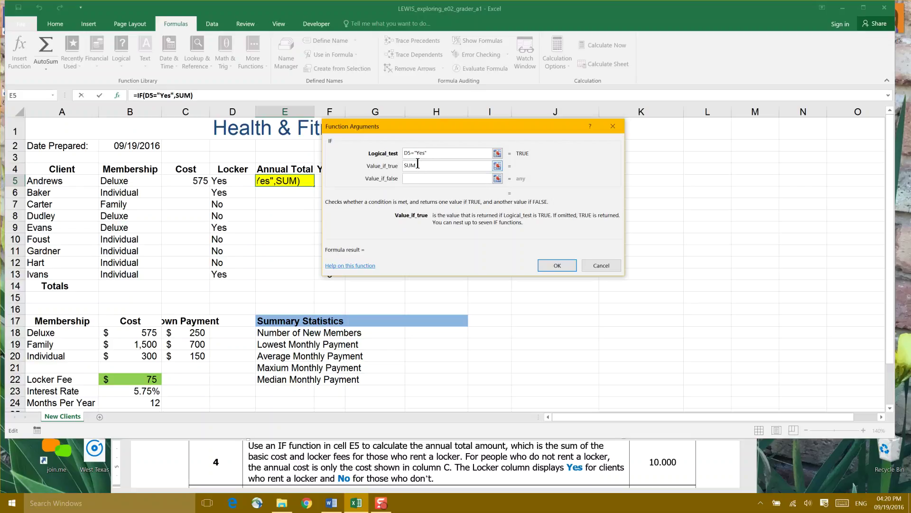
text(()
click(183, 180)
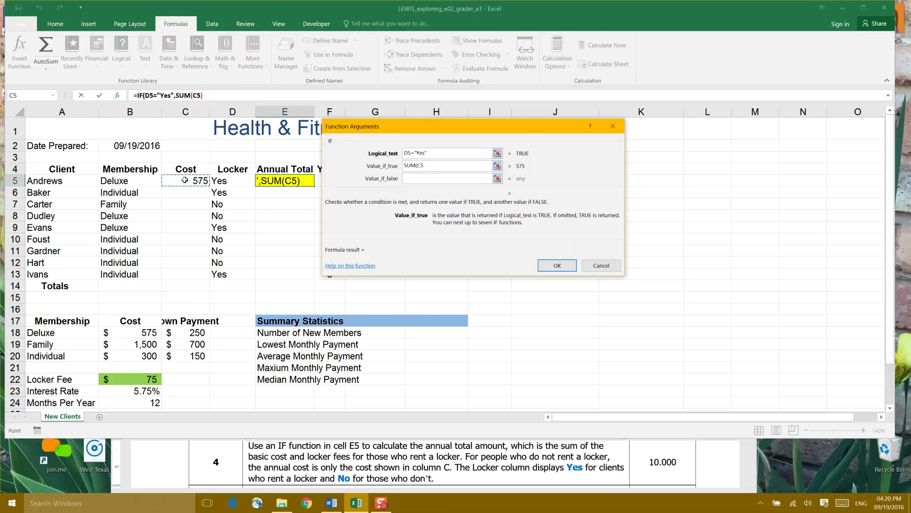
text(+)
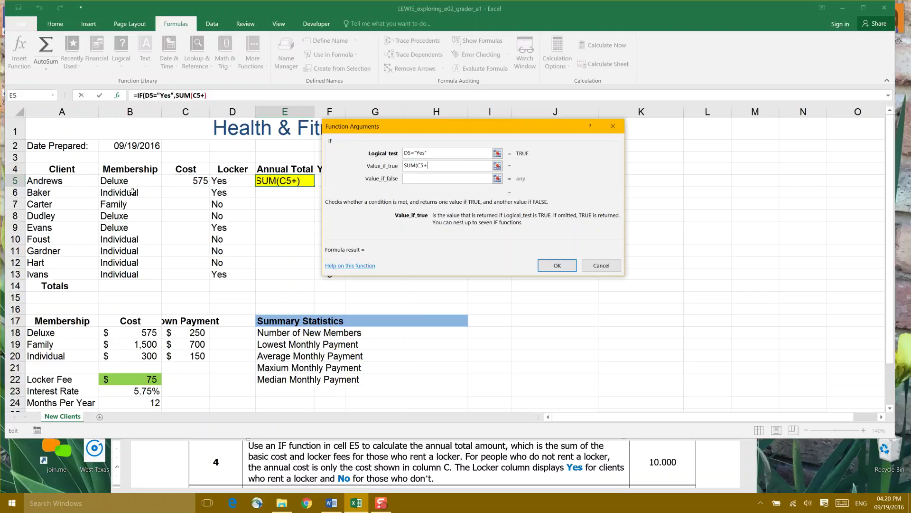
click(148, 379)
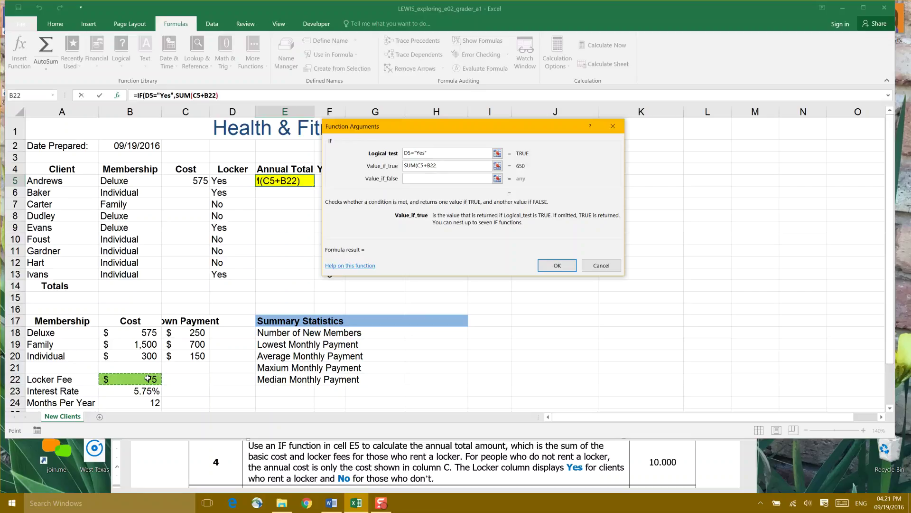
text())
click(420, 178)
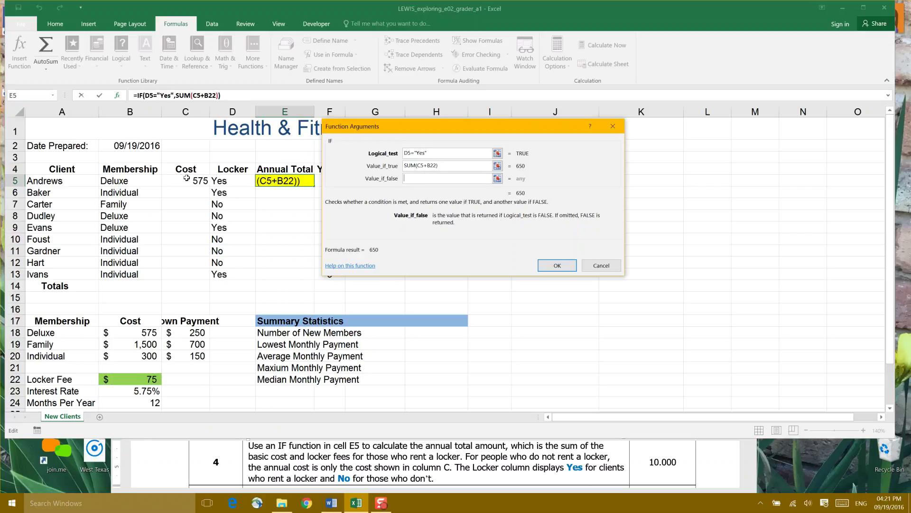
click(186, 179)
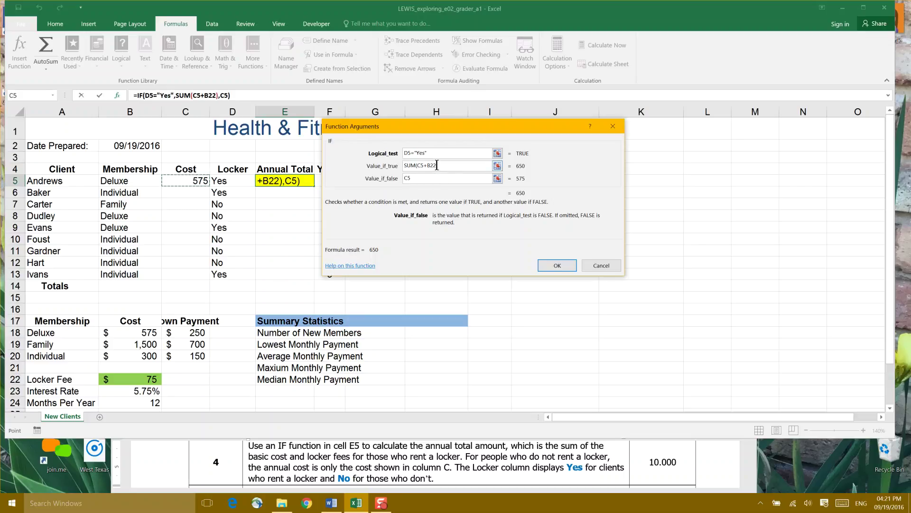
Make the B22 reference in the value if true absolute as $B$22 and finish the IF function
click(436, 165)
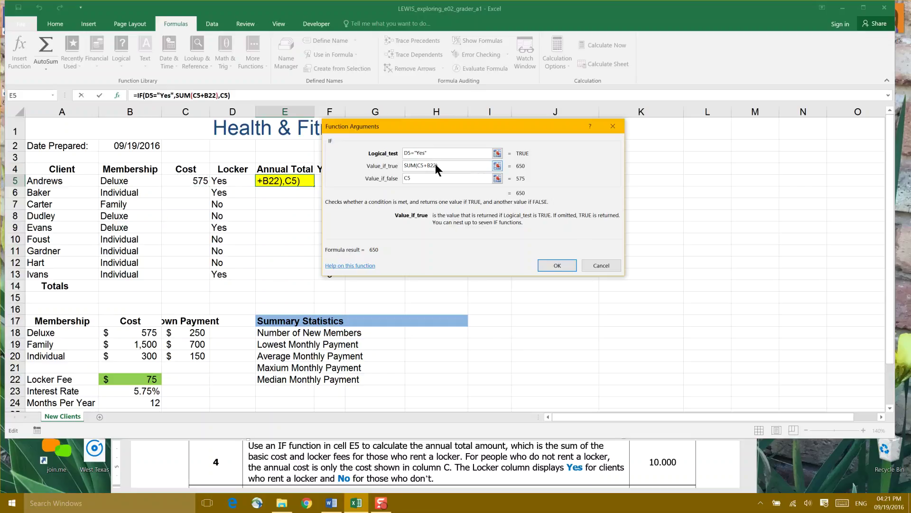
drag(436, 164, 428, 165)
key(F4)
click(560, 264)
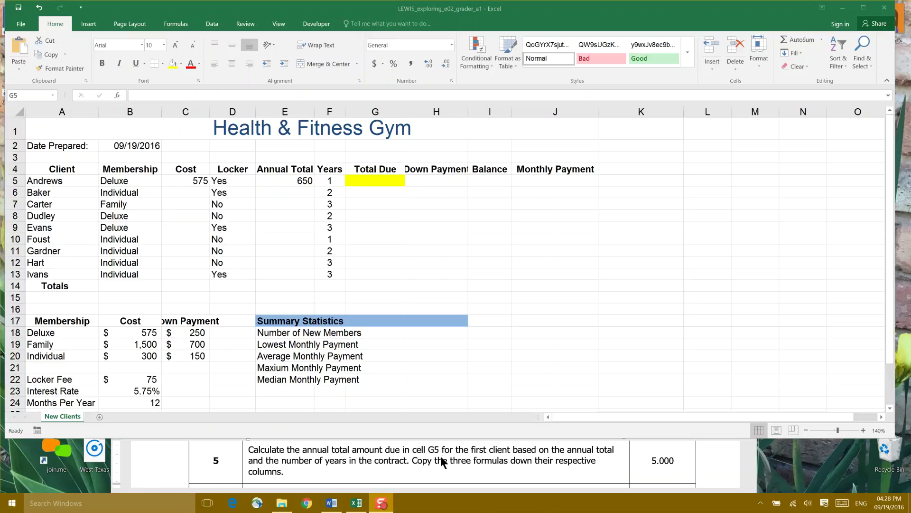
Enter the formula =E5*F5 in cell G5 to calculate the first client's total due
click(387, 175)
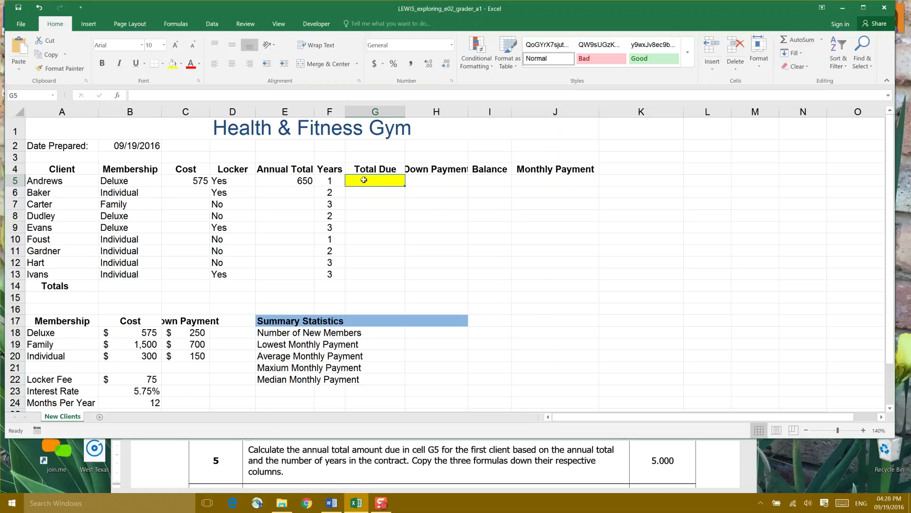
text(=)
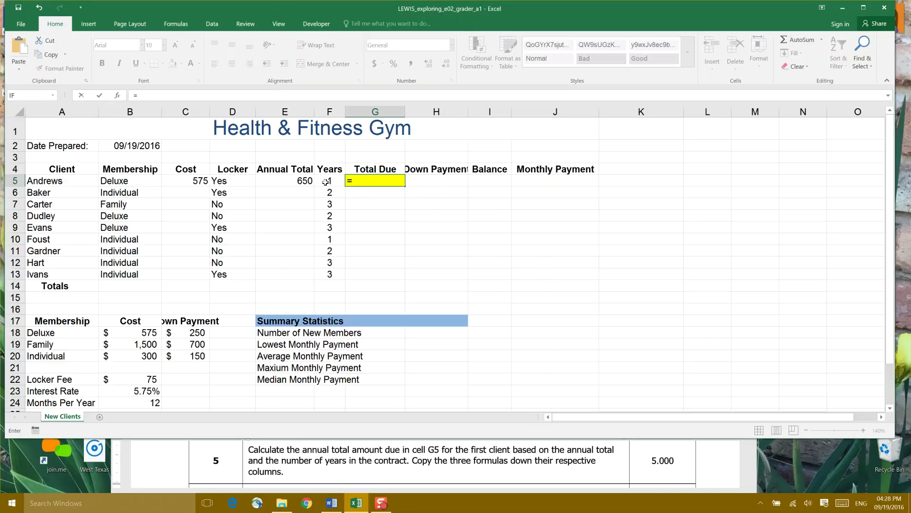
click(281, 182)
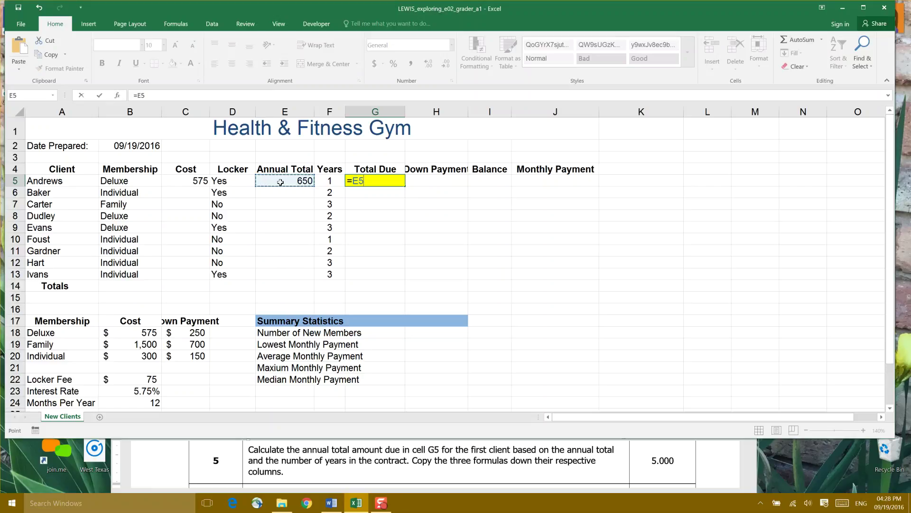
text(*)
click(329, 182)
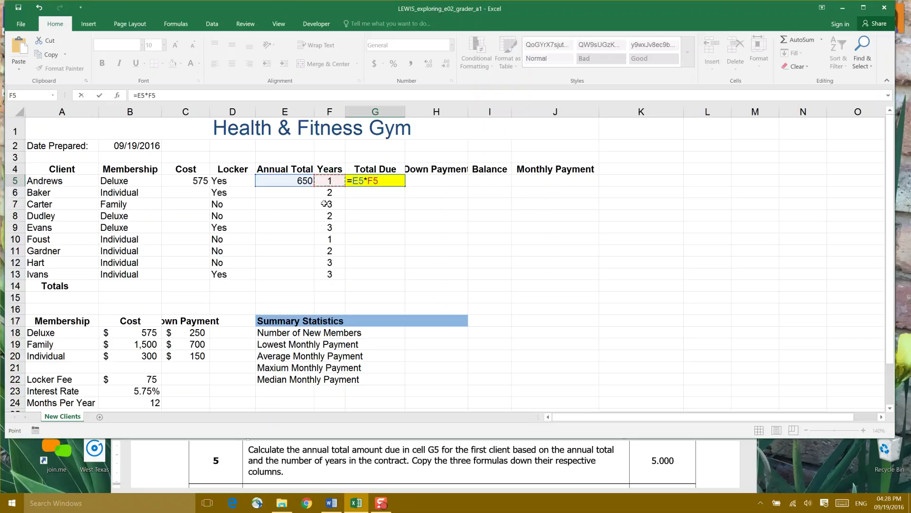
key(Return)
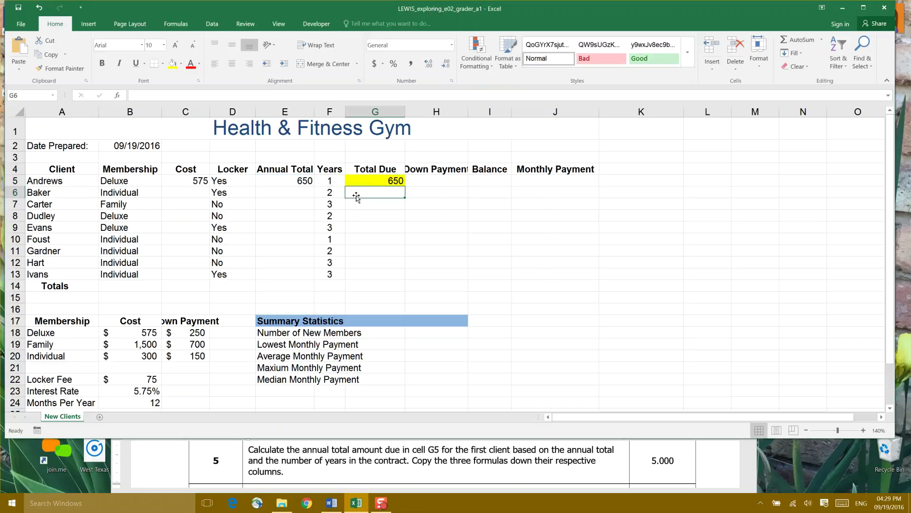
Remove the yellow fill from the Total Due cell G5
click(376, 180)
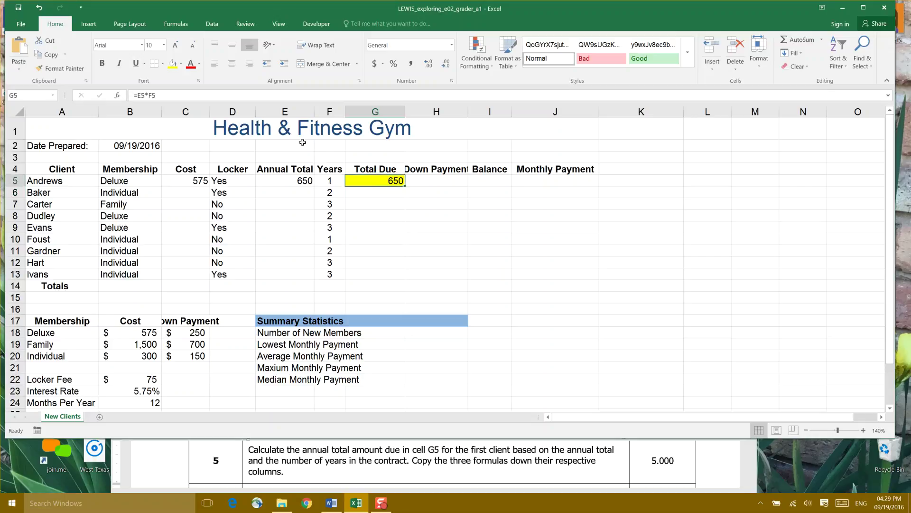
click(180, 64)
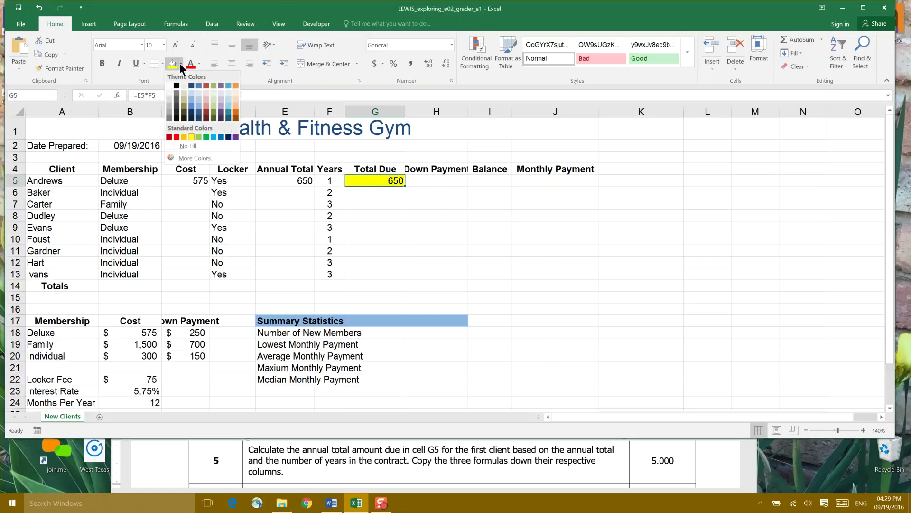
click(180, 147)
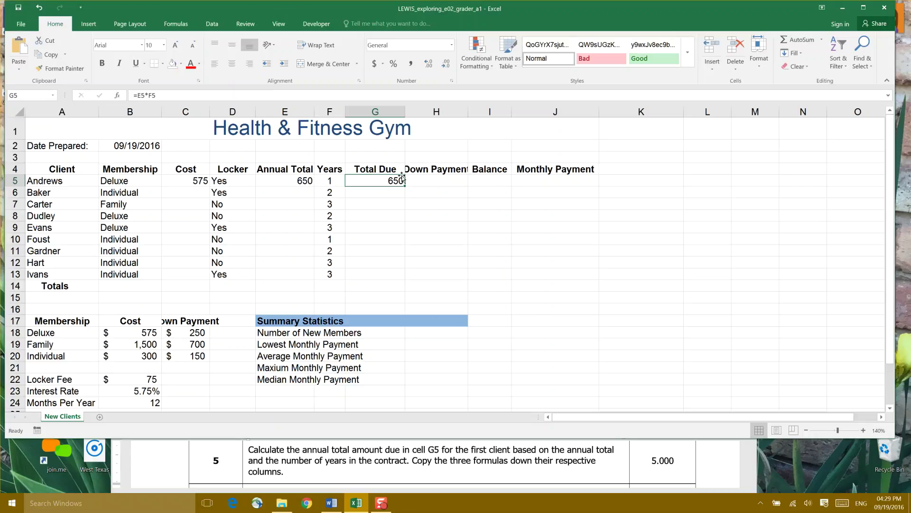
Copy the formulas in C5, E5 and G5 down their columns to row 13 and save the workbook
click(188, 179)
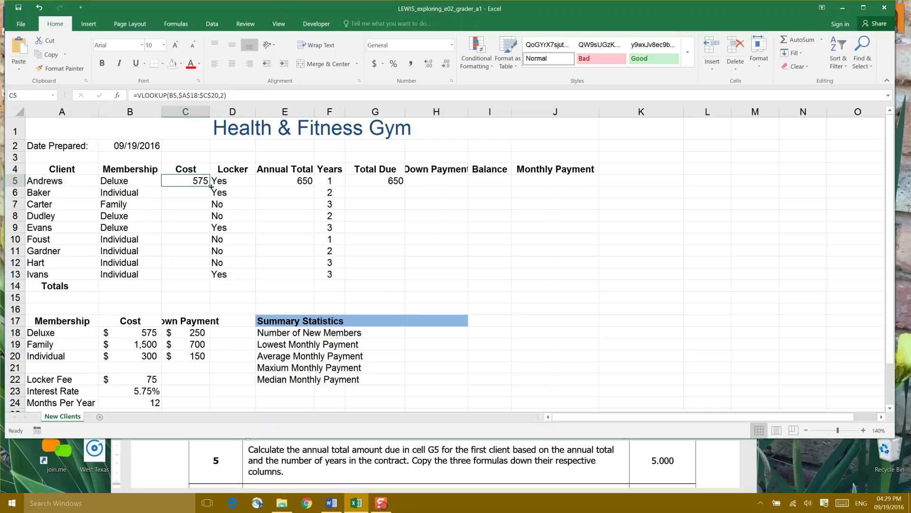
drag(211, 186, 208, 279)
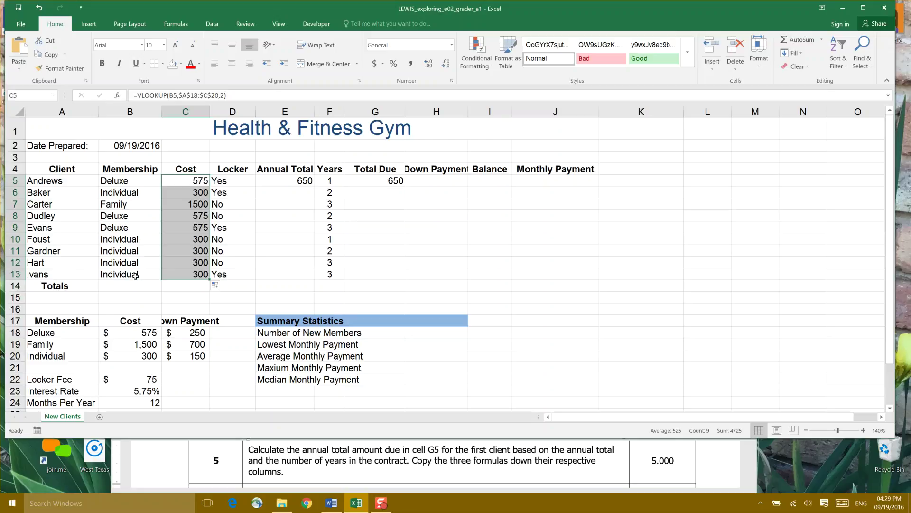
click(292, 182)
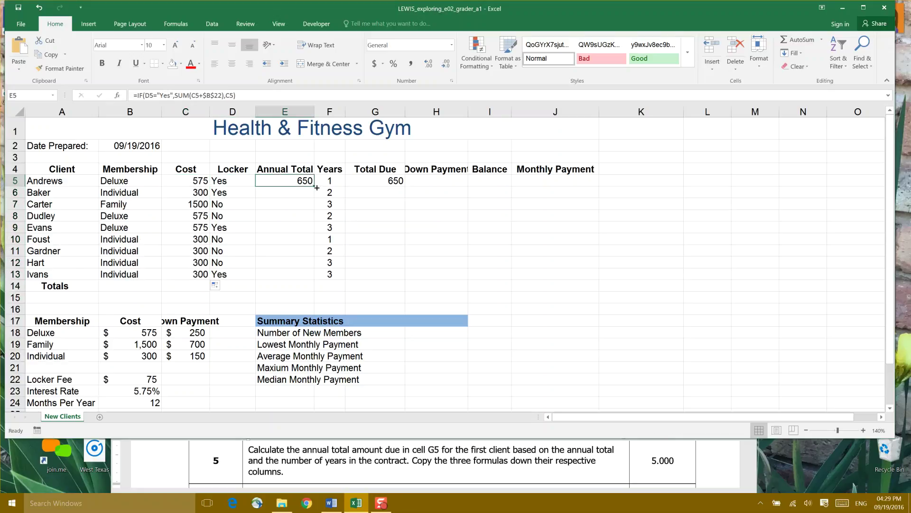
drag(314, 187, 319, 277)
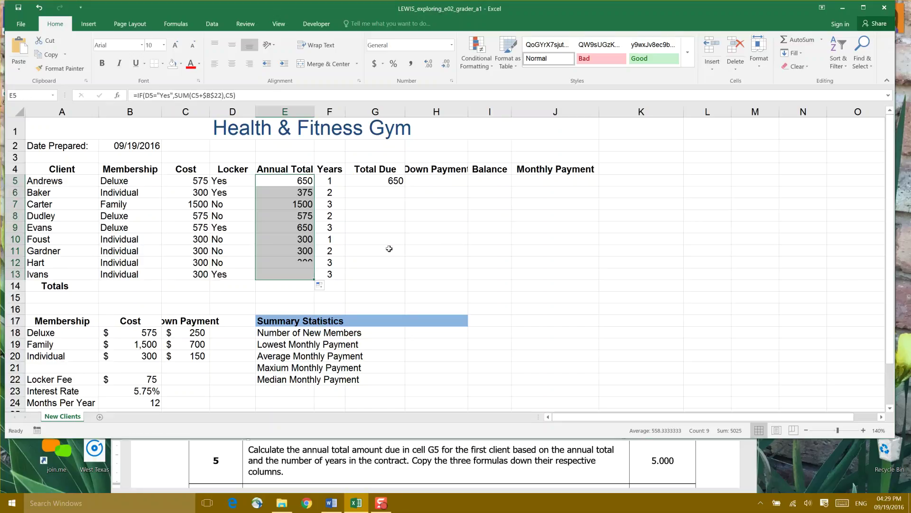
click(380, 181)
drag(406, 186, 399, 278)
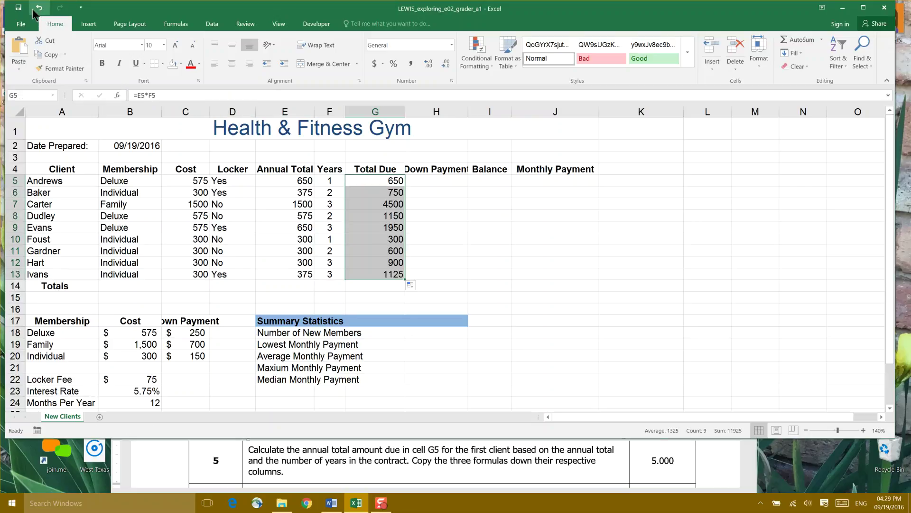
click(18, 7)
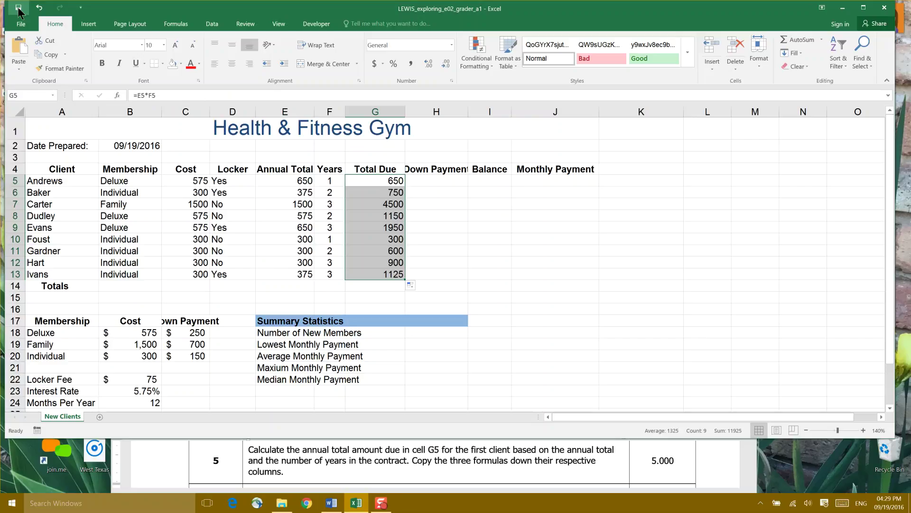